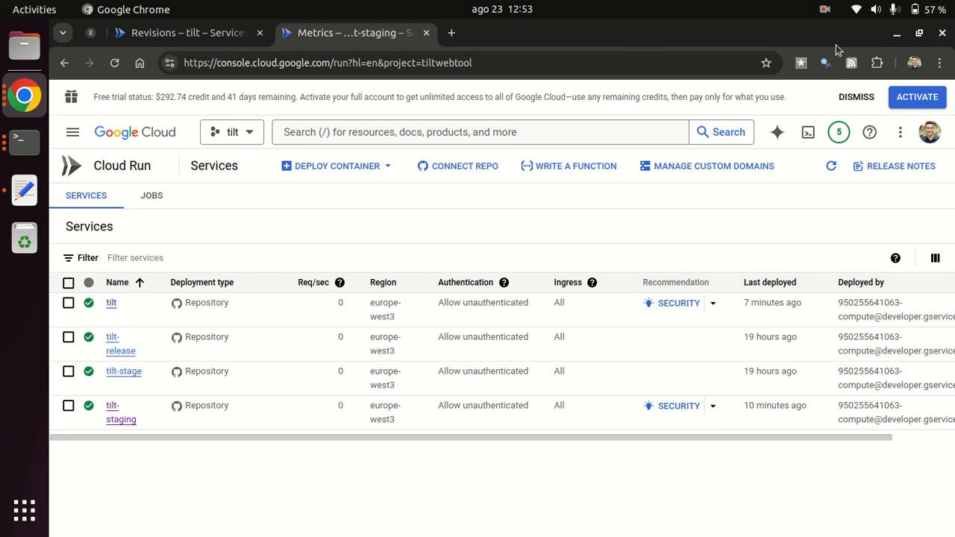
click(68, 303)
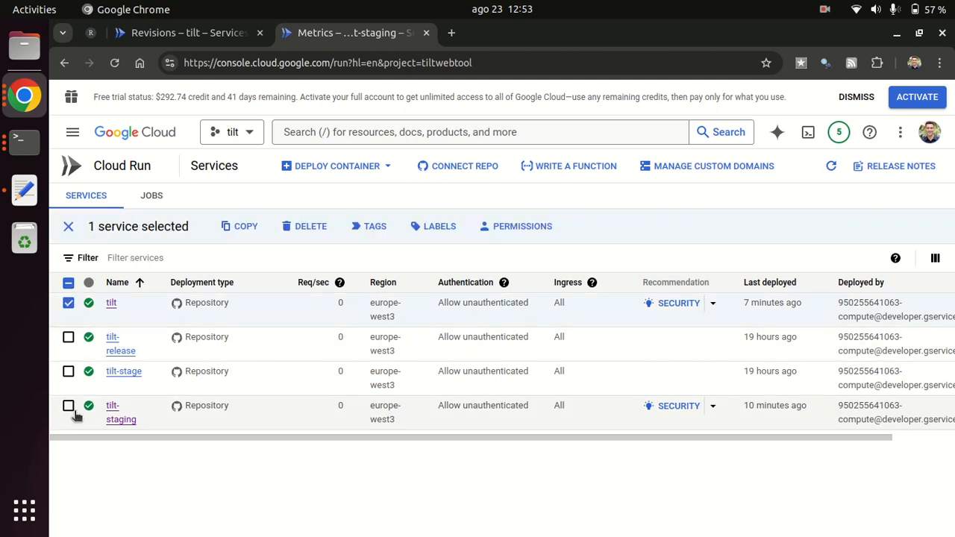
click(67, 408)
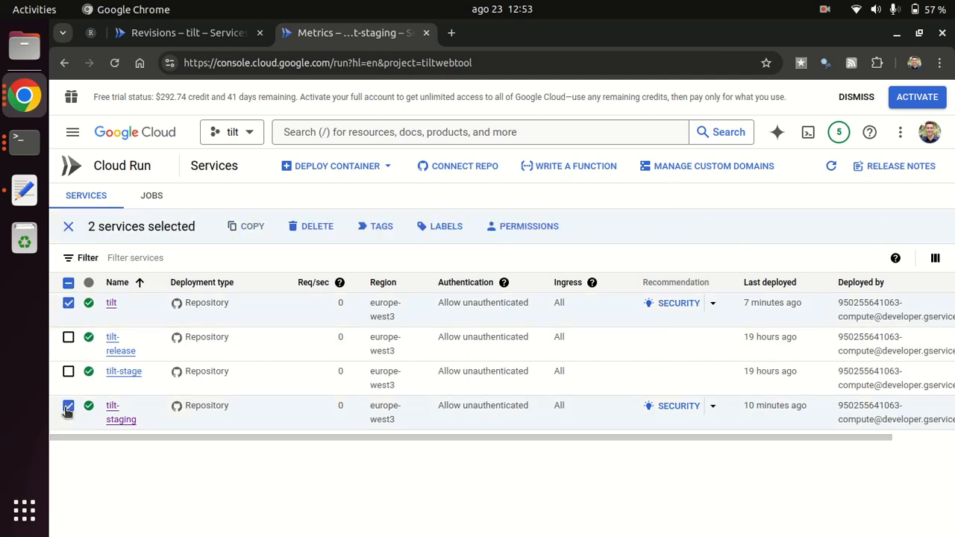
click(68, 408)
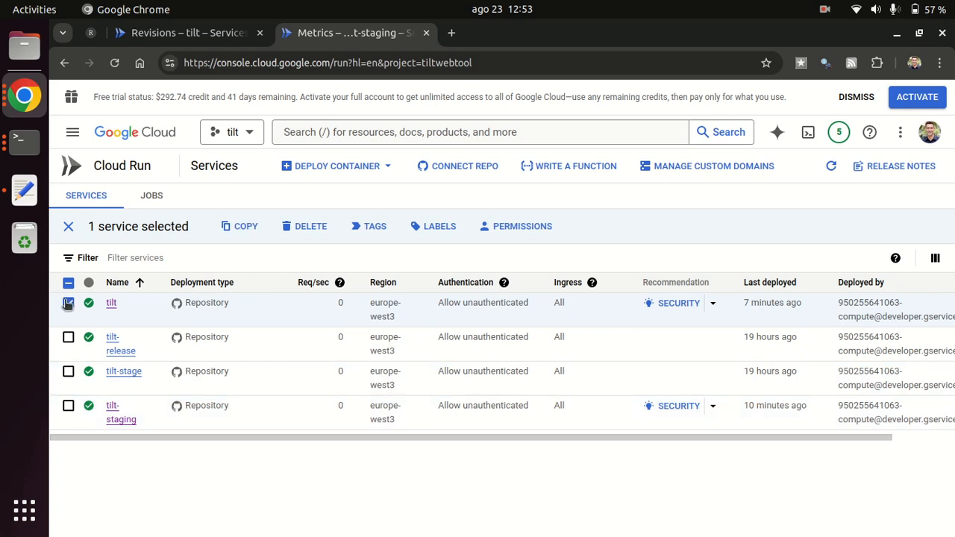
click(68, 303)
Delete the tilt-release service together with its associated Cloud Build trigger.
click(68, 339)
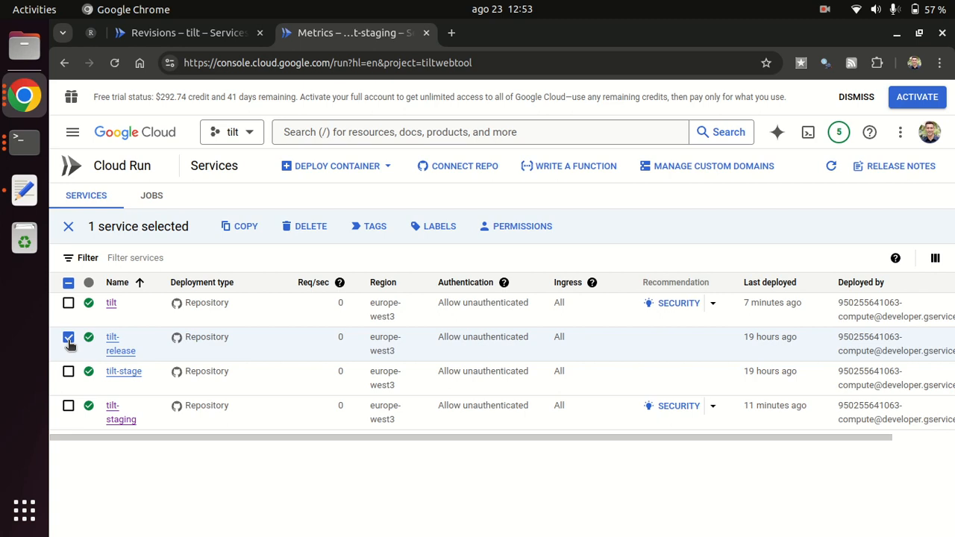
click(320, 227)
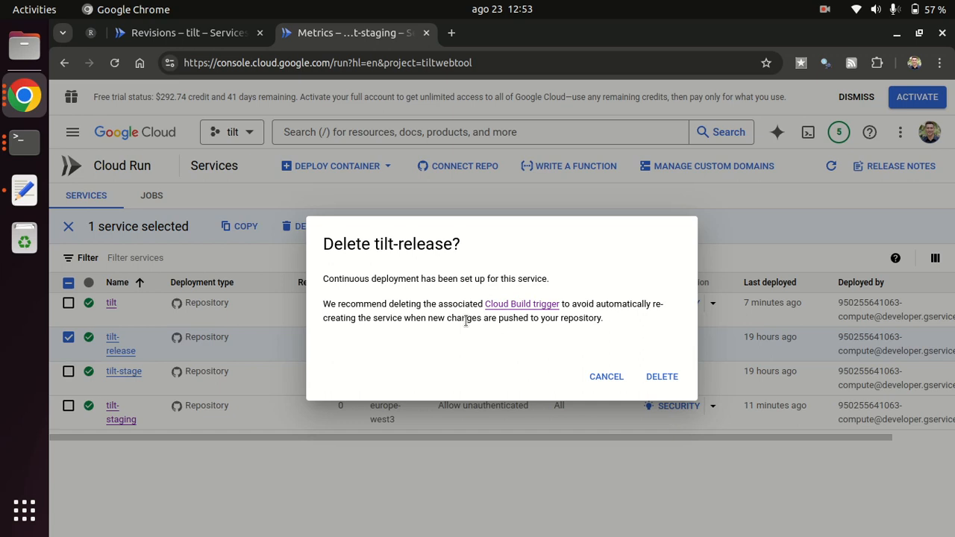
click(520, 307)
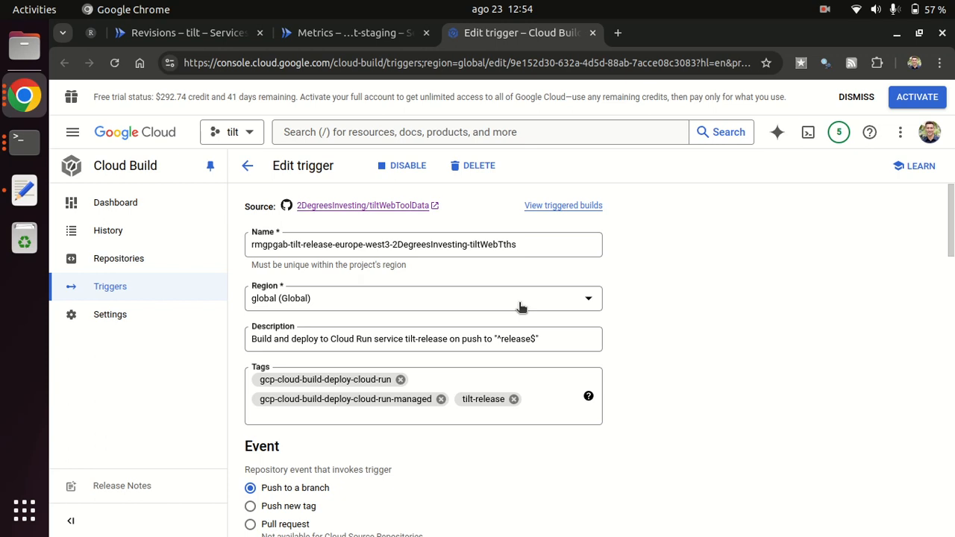
click(475, 170)
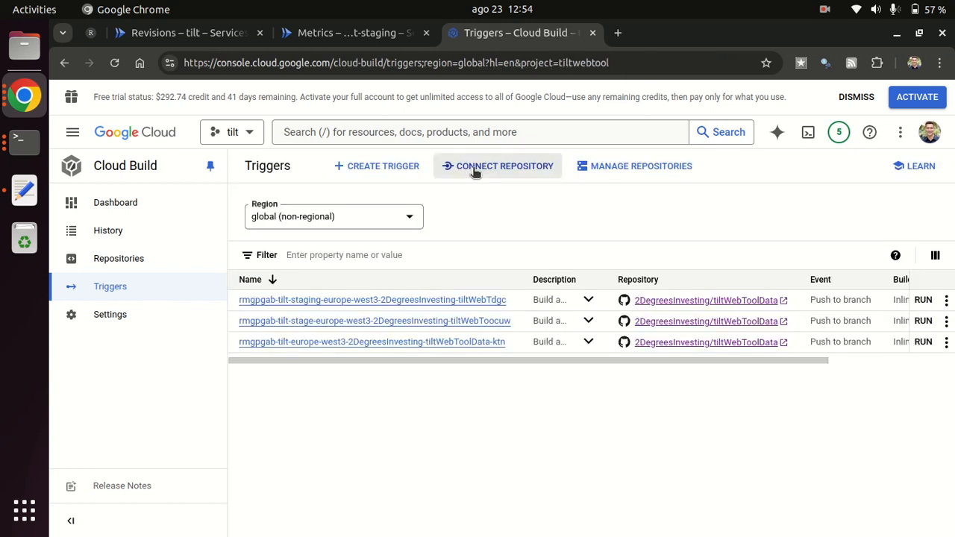
click(371, 34)
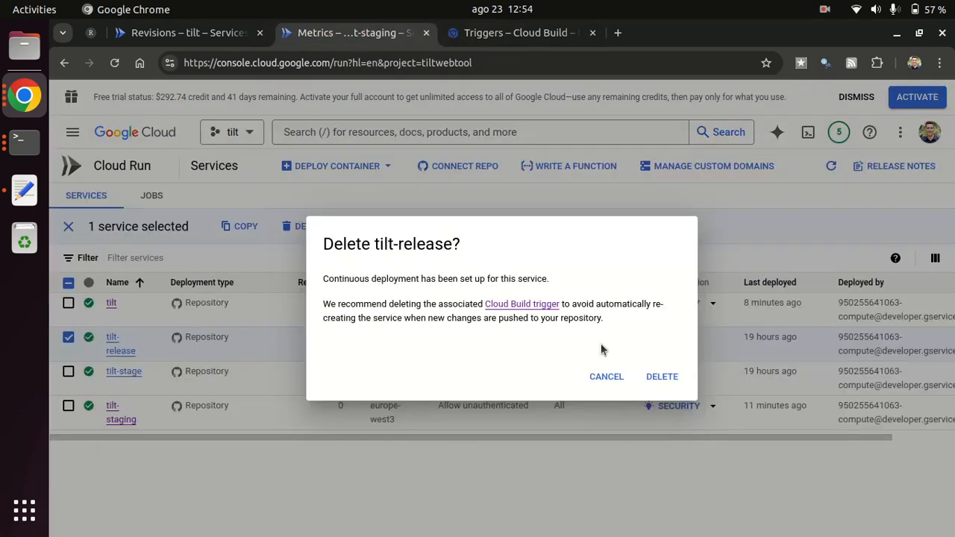
click(663, 377)
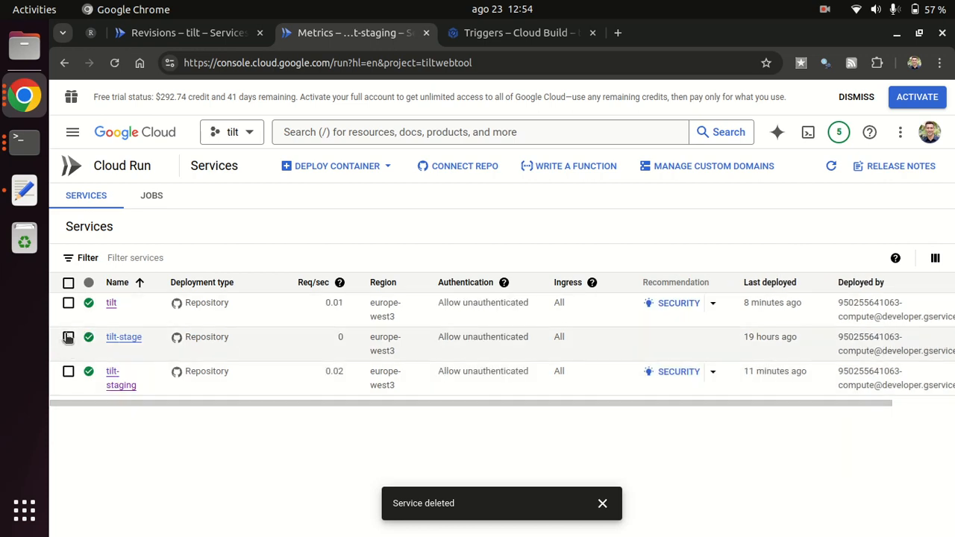
Delete the tilt-stage service, removing its linked Cloud Build trigger before confirming the service deletion.
click(68, 338)
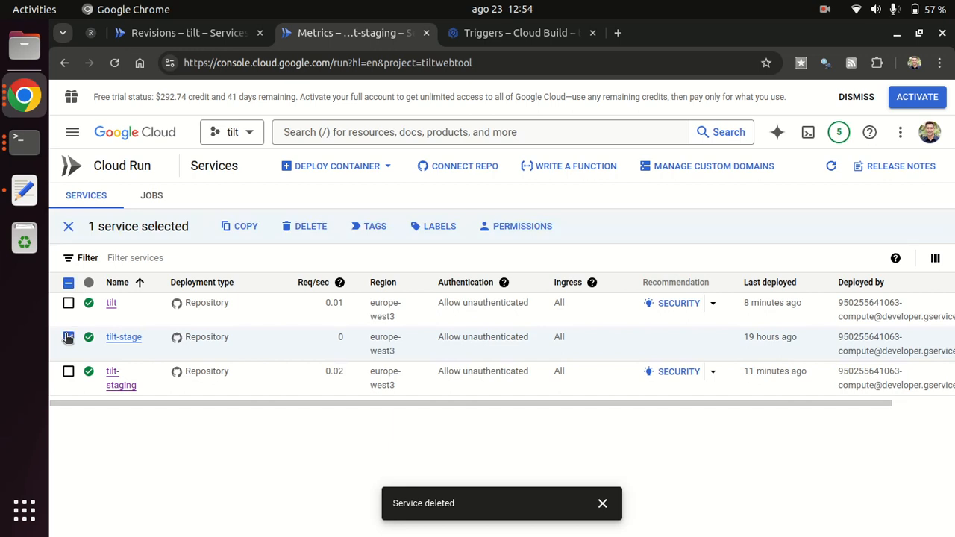
click(305, 227)
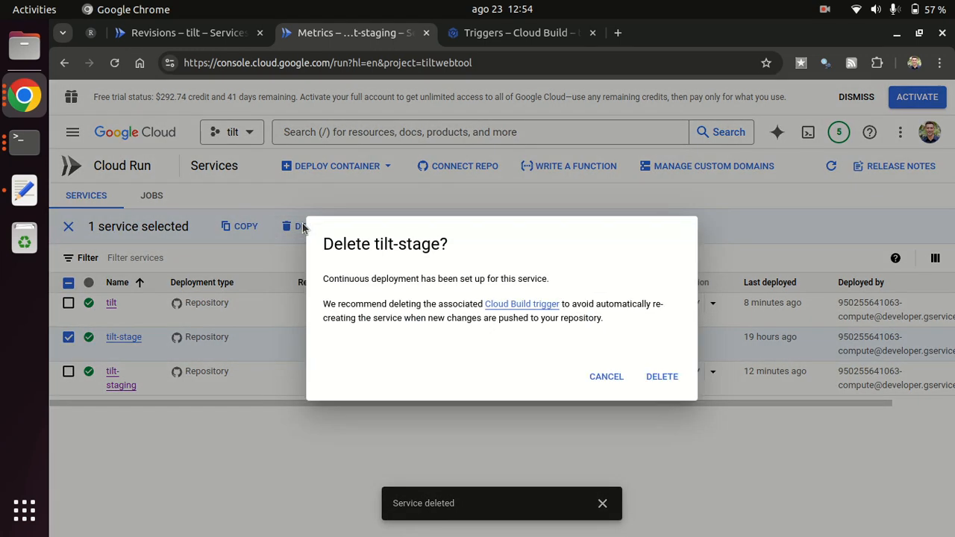
click(527, 310)
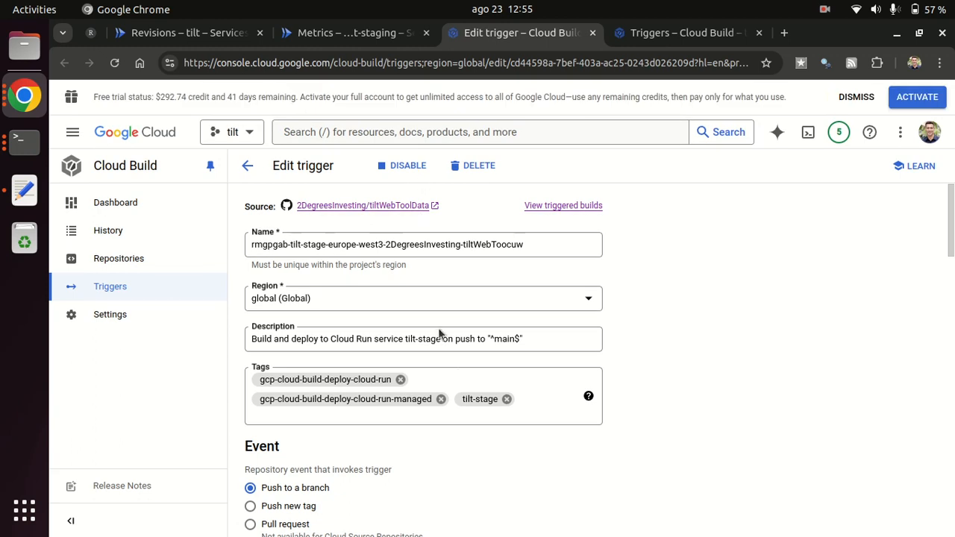
scroll(439, 334, down, 4)
scroll(438, 327, down, 1)
scroll(438, 328, up, 5)
click(477, 167)
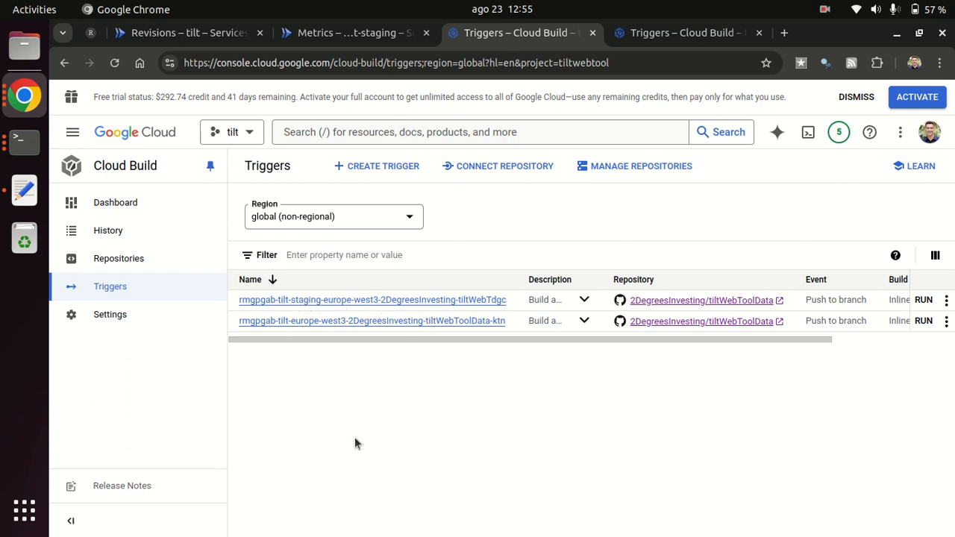
click(592, 32)
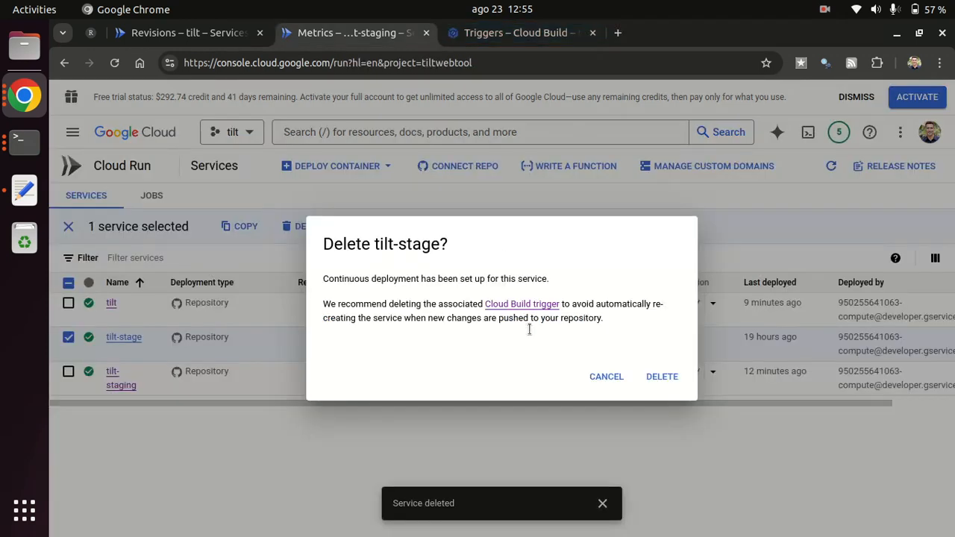
click(659, 376)
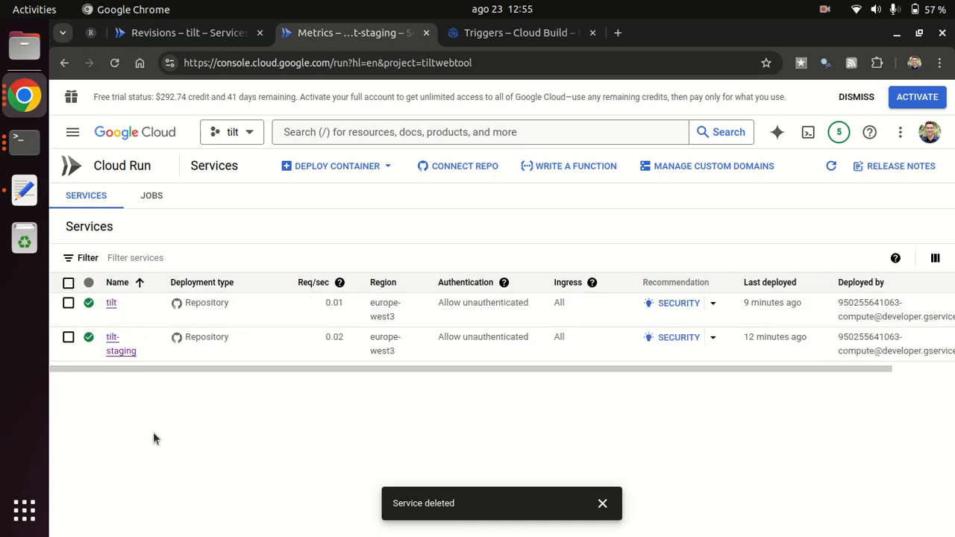
Switch to the GitHub window showing the tiltWebTool project and highlight 2DegreesInvesting/projects/19 in its address.
key(alt+Tab)
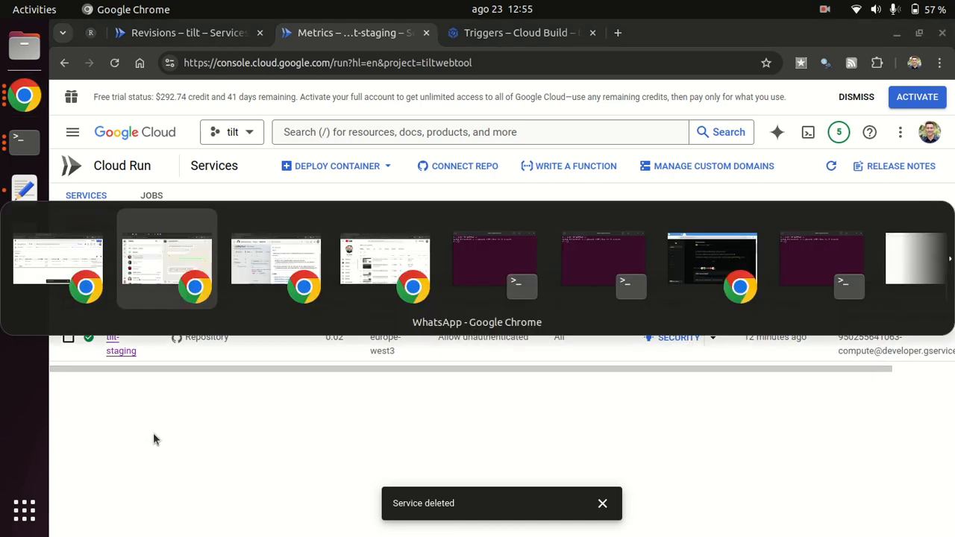
key(alt+Tab)
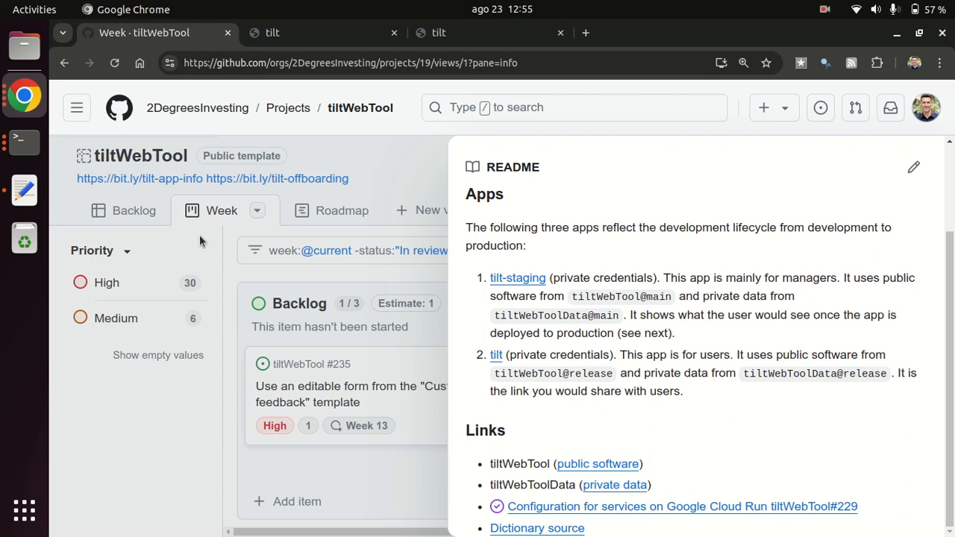
click(431, 63)
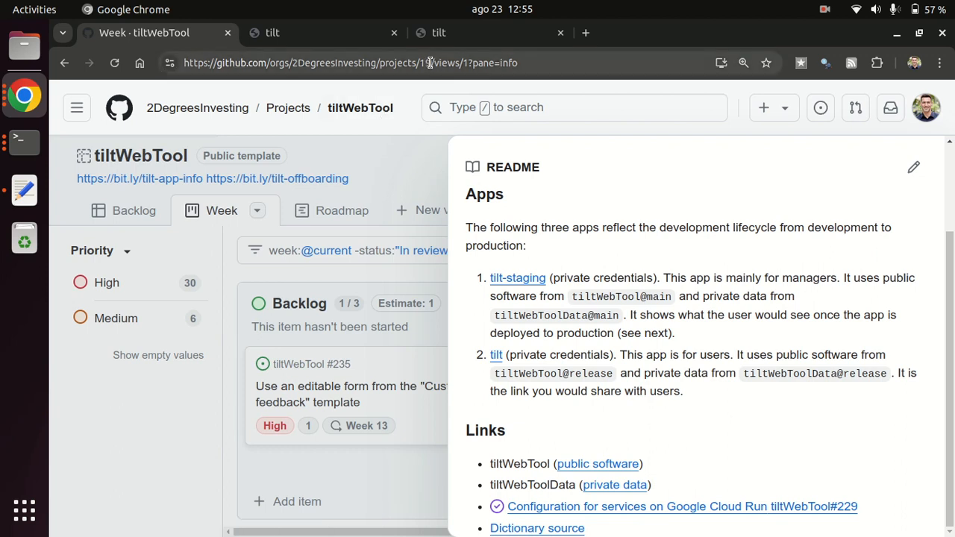
drag(430, 63, 291, 66)
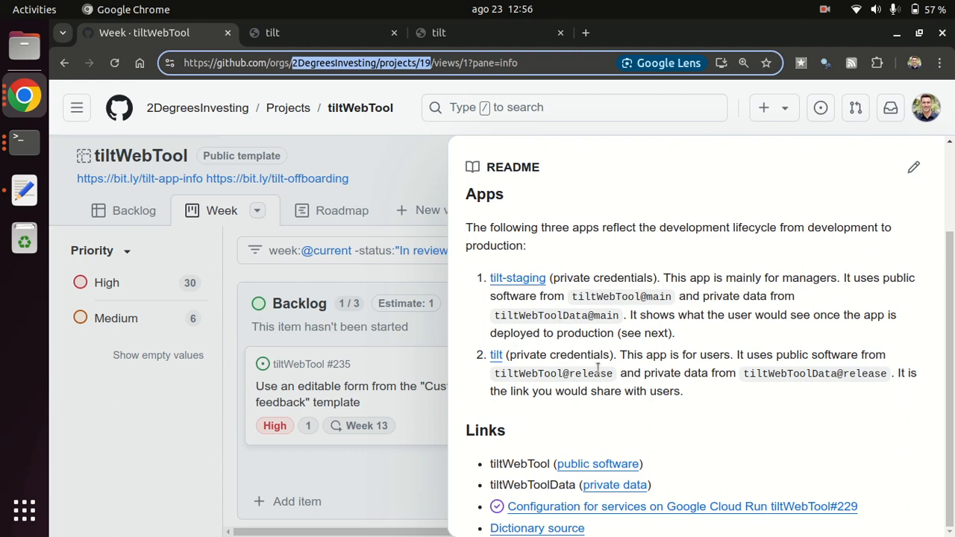
Review the region, instance and container settings in the linked Google Cloud Run configuration issue tiltWebTool#229, and return to the project README.
click(535, 514)
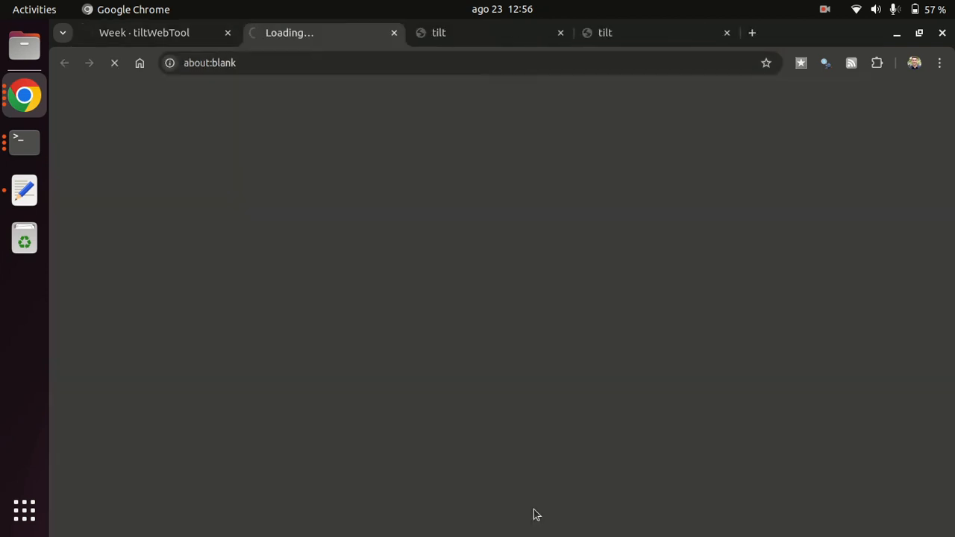
scroll(535, 513, down, 5)
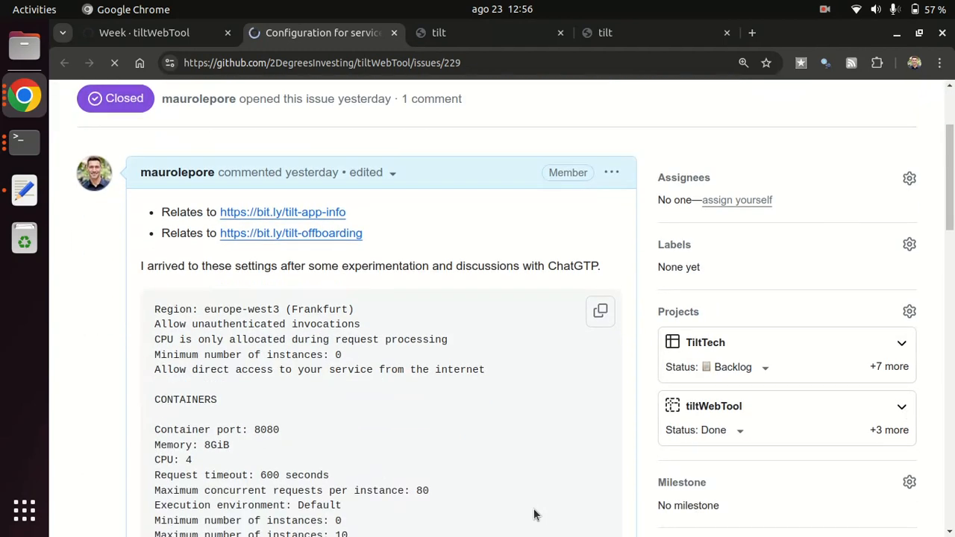
scroll(535, 513, down, 1)
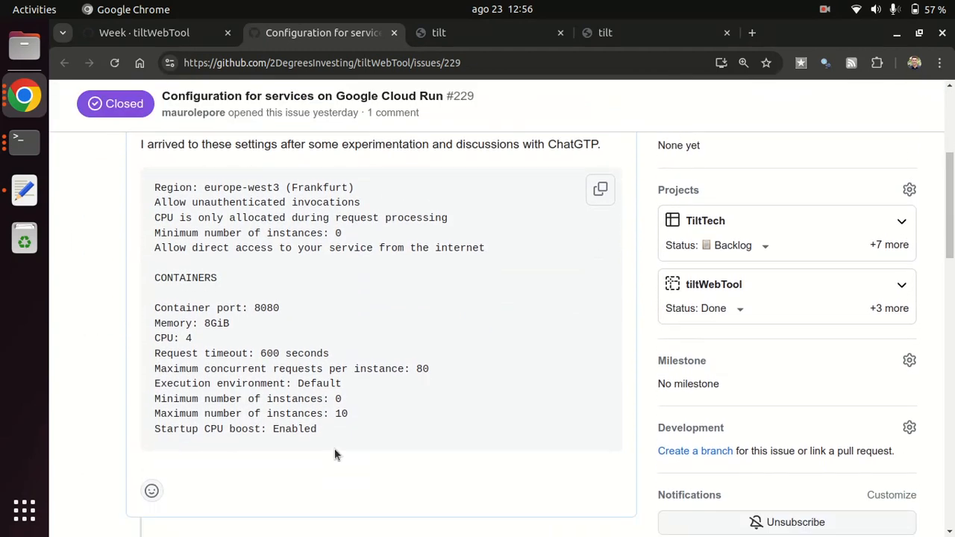
drag(330, 434, 97, 168)
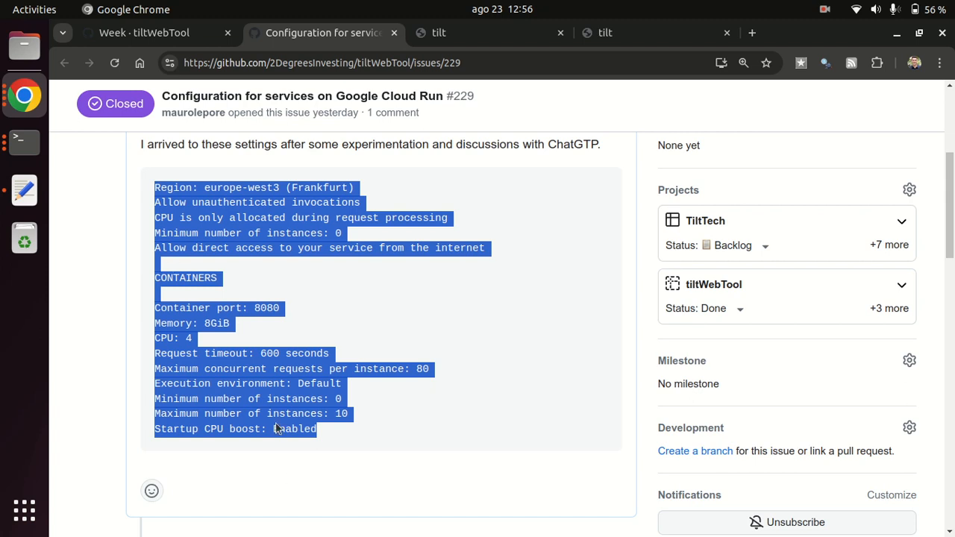
click(298, 483)
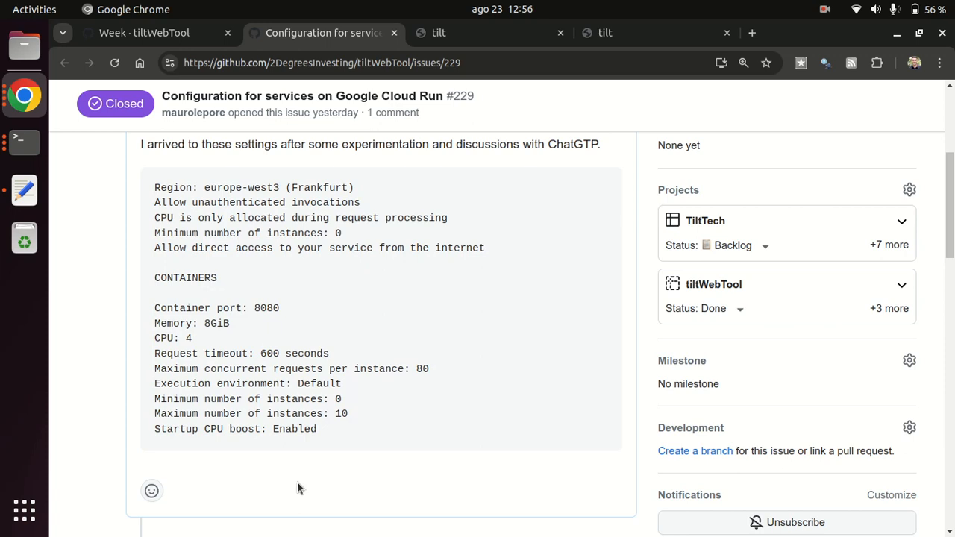
scroll(297, 486, up, 2)
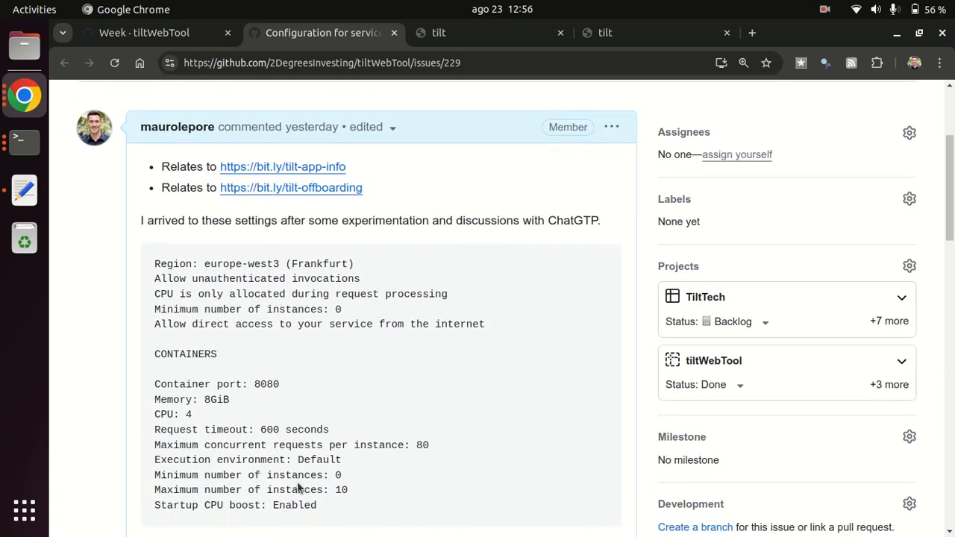
click(124, 40)
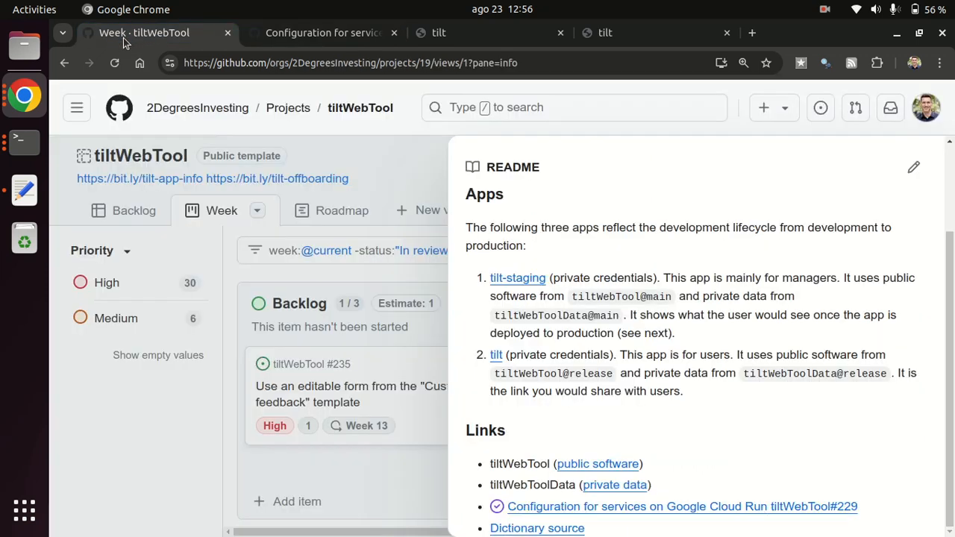
click(824, 10)
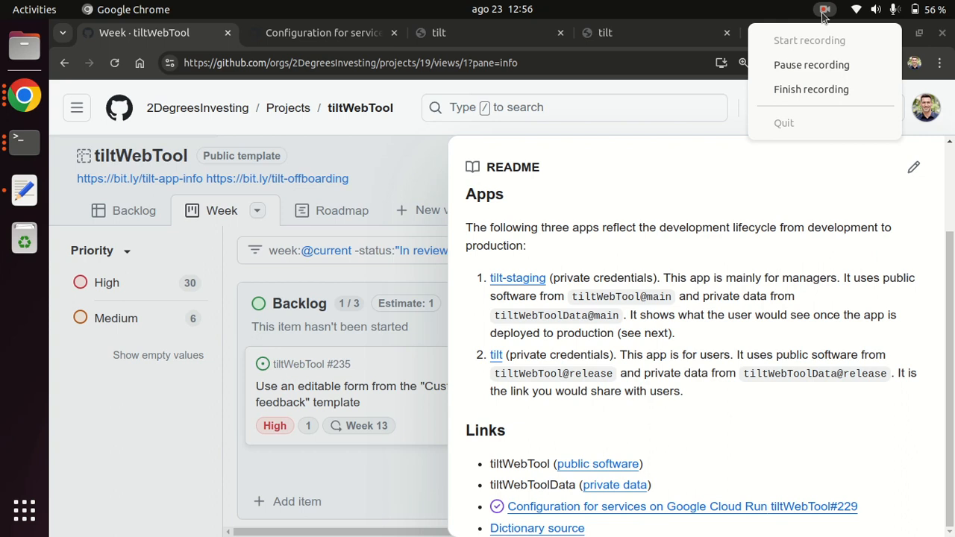